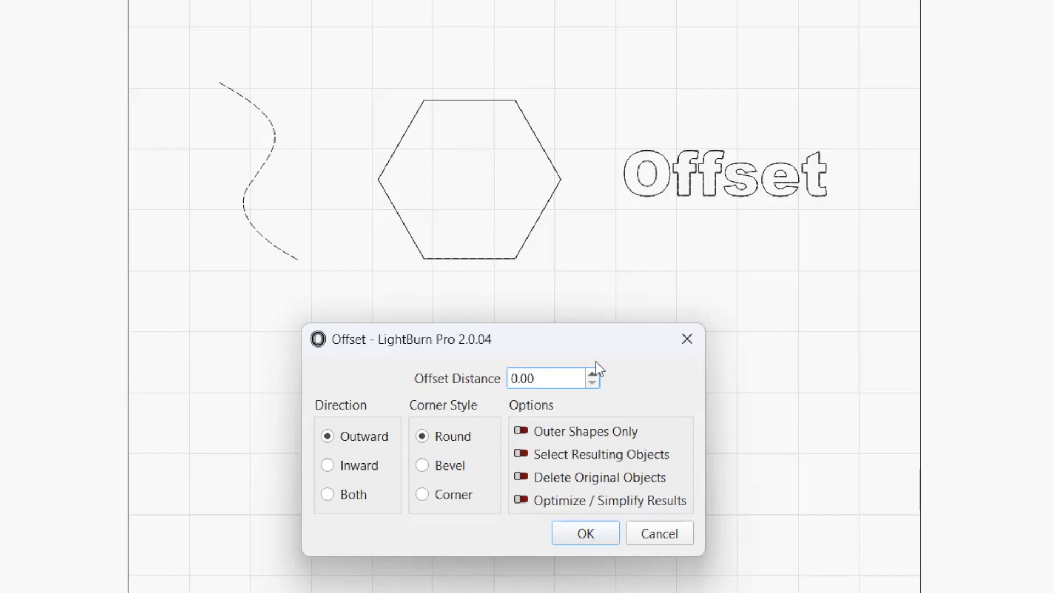
Increase the outward, round-cornered offset distance of the curve, hexagon and "Offset" text in steps of 1.00.
click(591, 371)
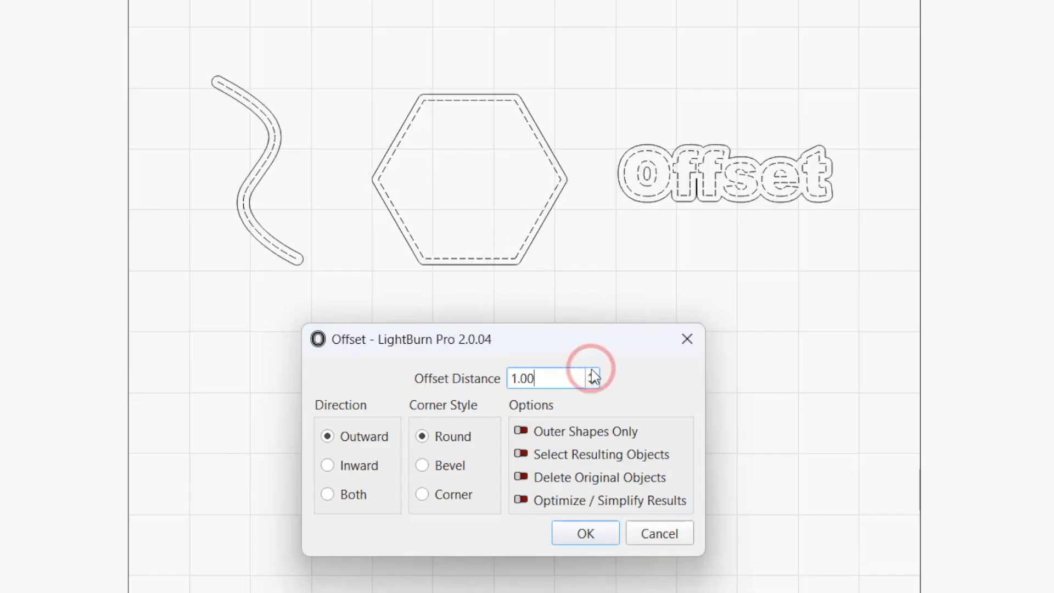
click(591, 371)
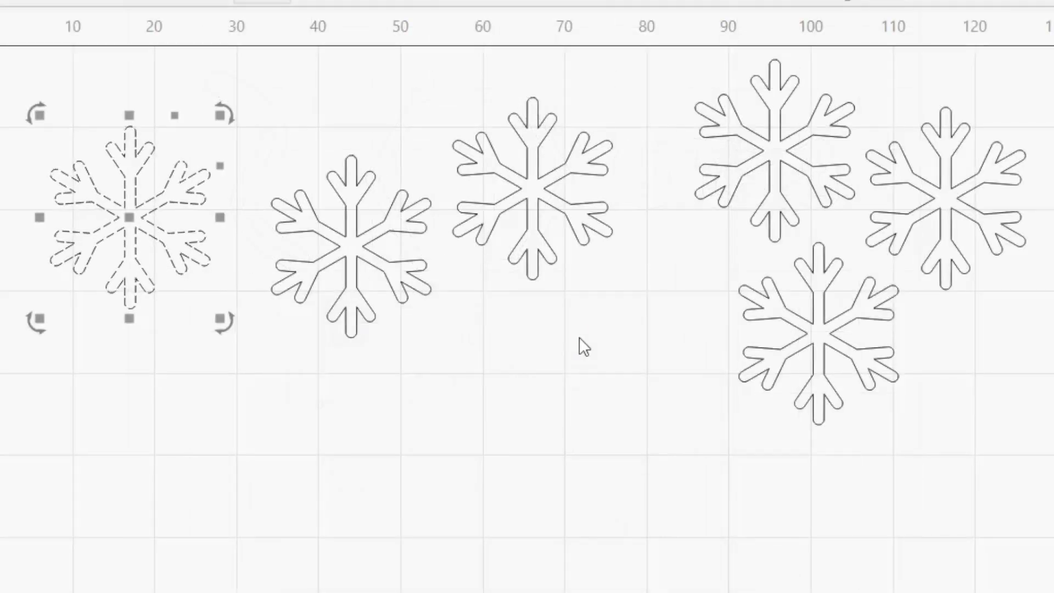
Select the two middle snowflakes, followed by the cluster of three snowflakes.
click(579, 337)
drag(541, 317, 354, 219)
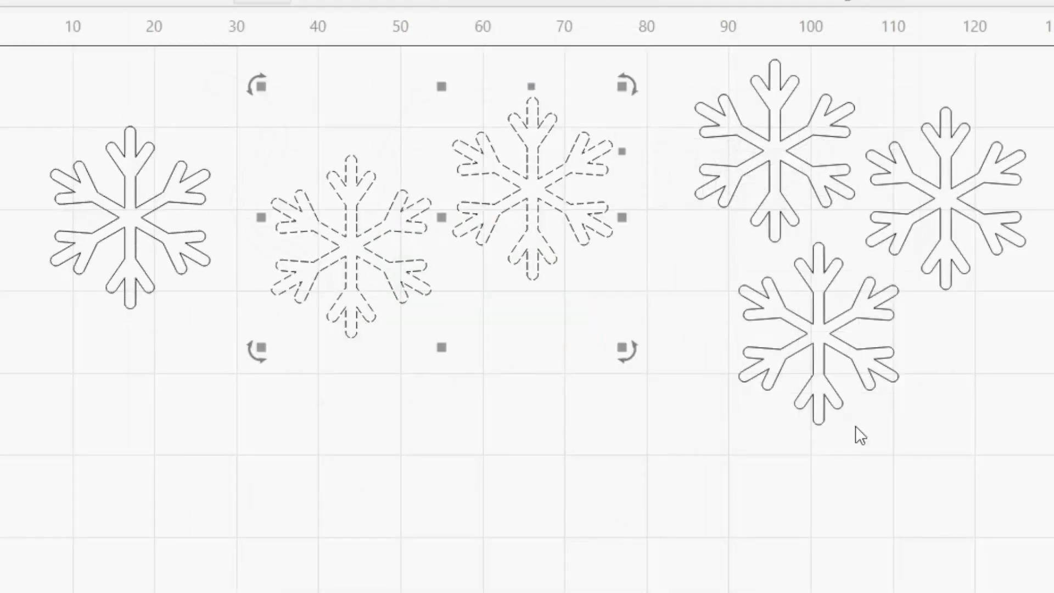
drag(854, 426, 783, 383)
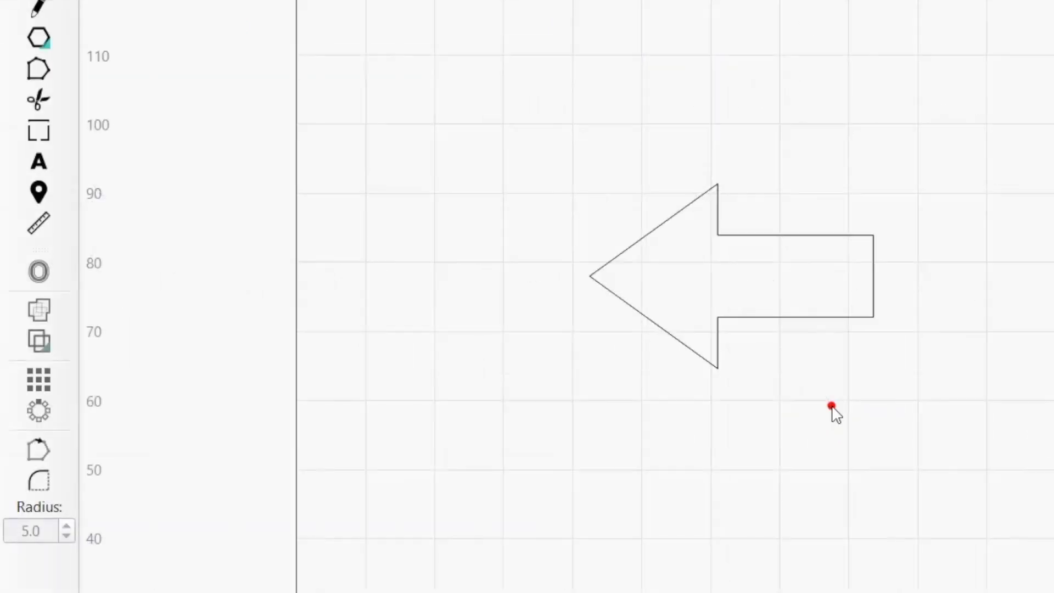
Select the arrow shape, open Offset Shapes and set the offset distance to 2.00.
drag(830, 404, 679, 318)
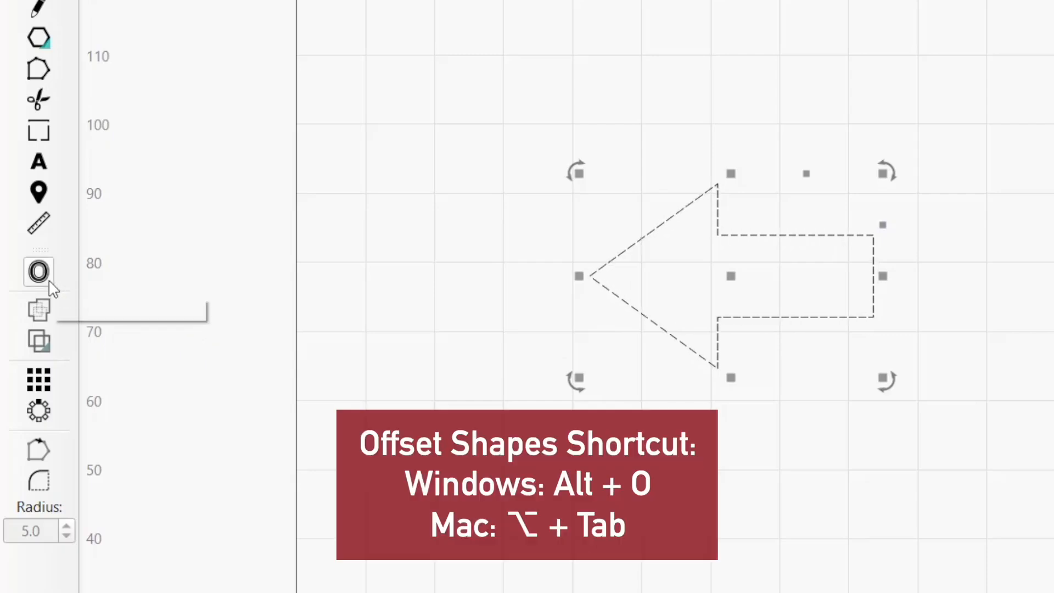
click(50, 282)
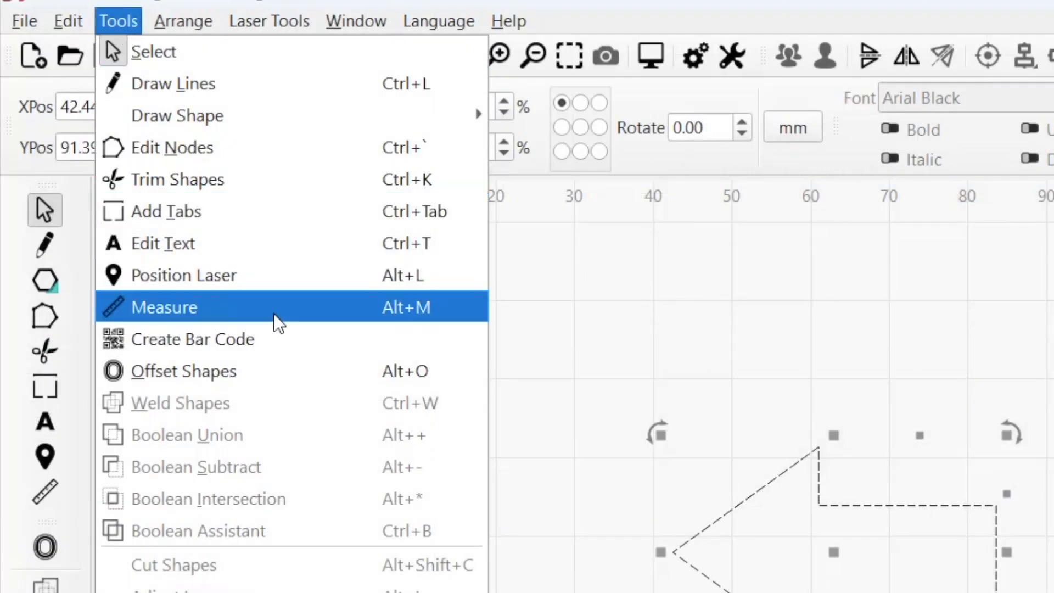
click(297, 386)
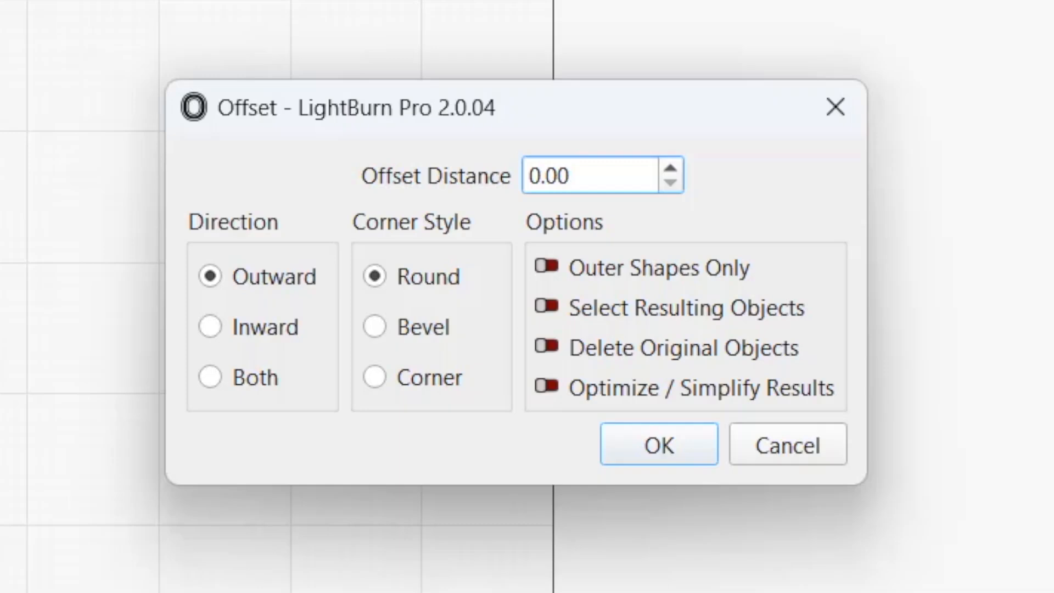
click(670, 168)
click(670, 168)
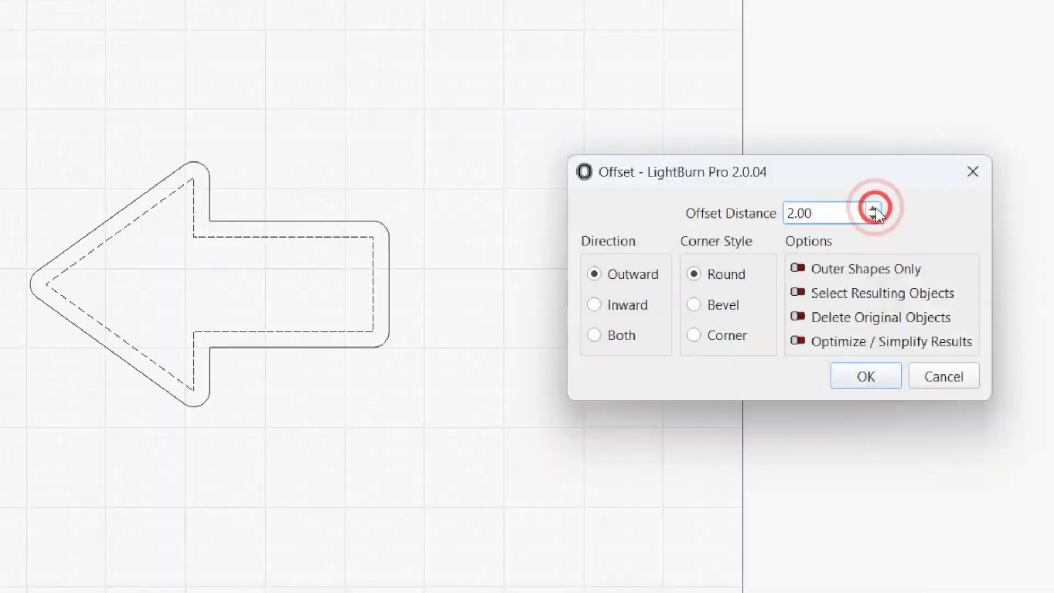
Preview the arrow's offset inward and in both directions, and set its corner style to Bevel.
click(595, 305)
click(594, 336)
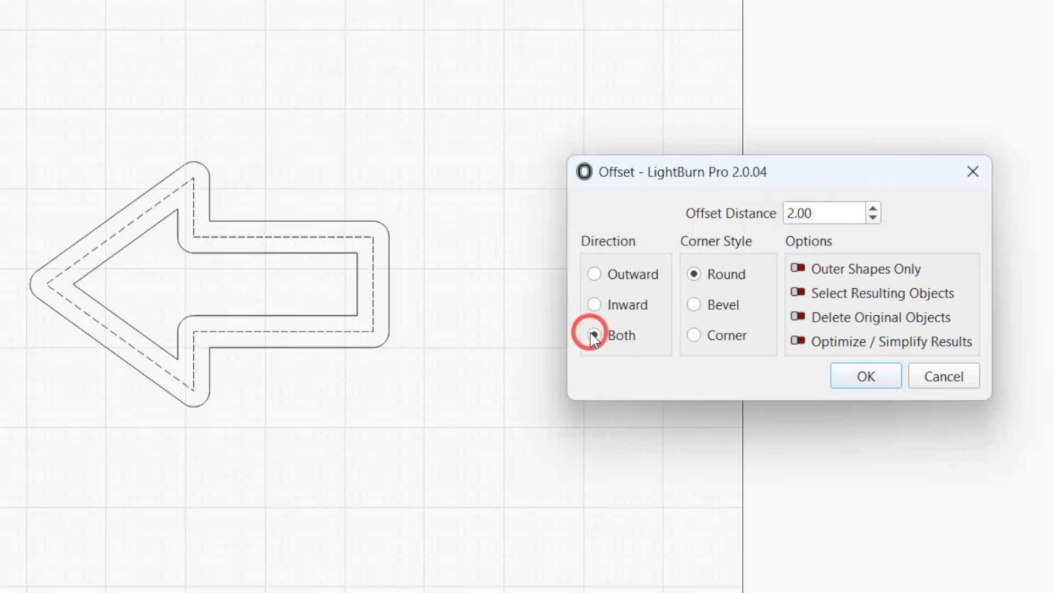
click(694, 304)
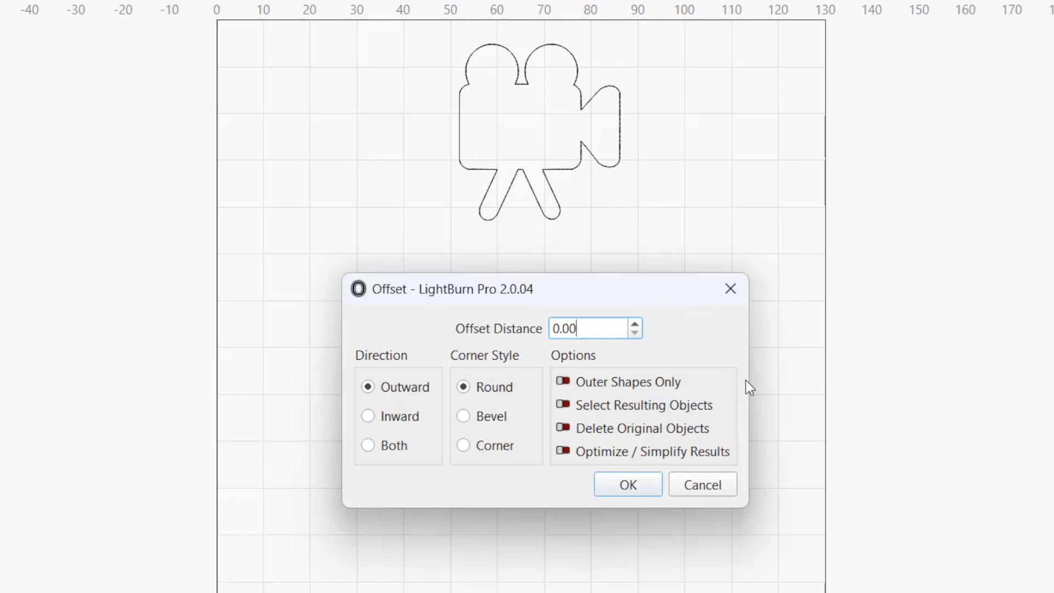
Set the outward offset distance of the movie camera shape to 2.45.
double_click(596, 330)
text(2.4)
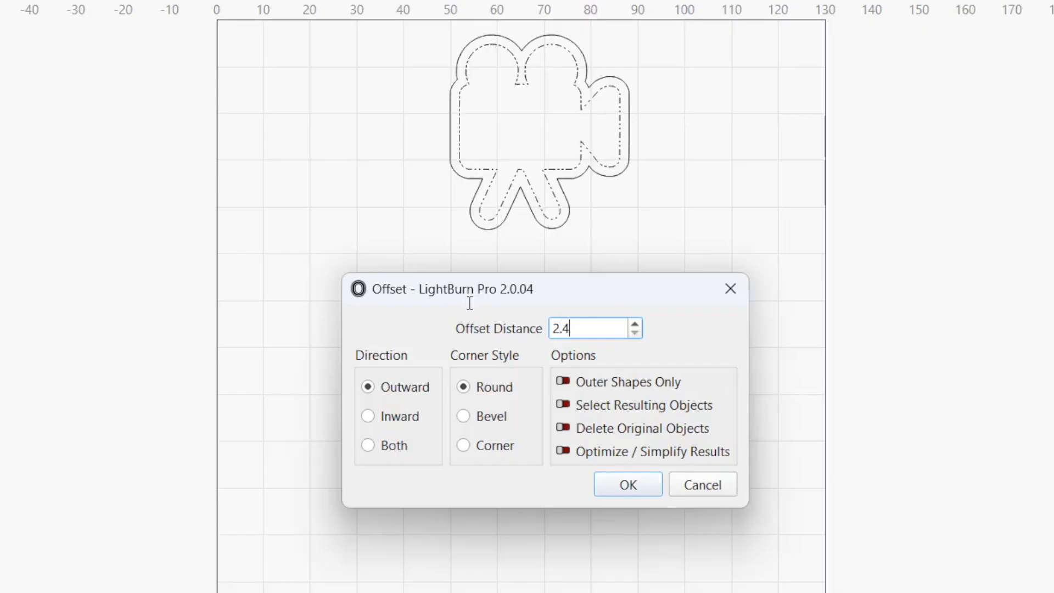
text(5)
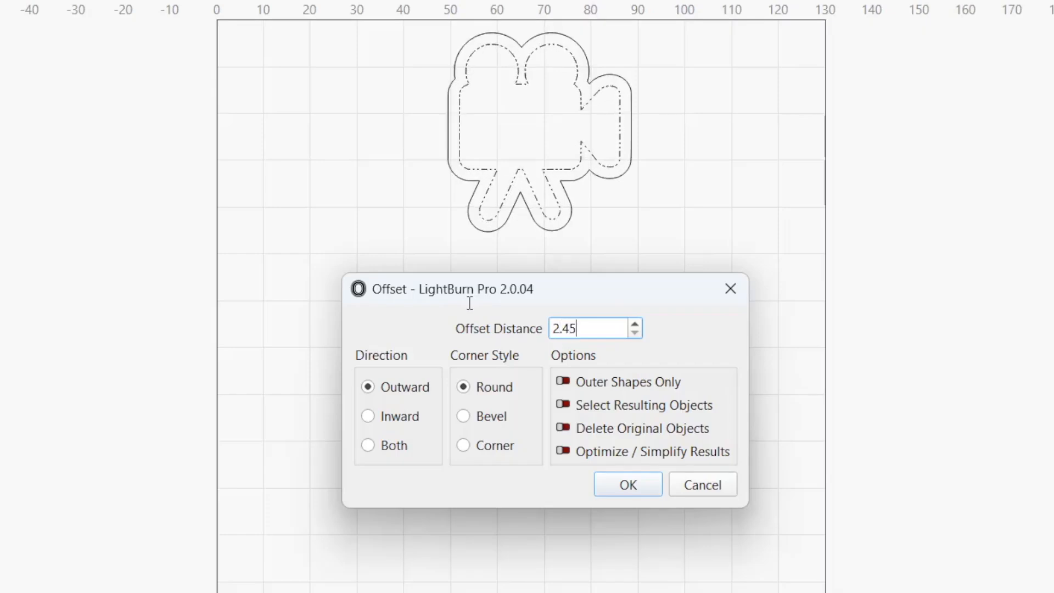
Raise the movie camera's offset distance to 5.45, lower it to 1.45 and increase it again.
click(636, 324)
click(636, 324)
click(636, 324)
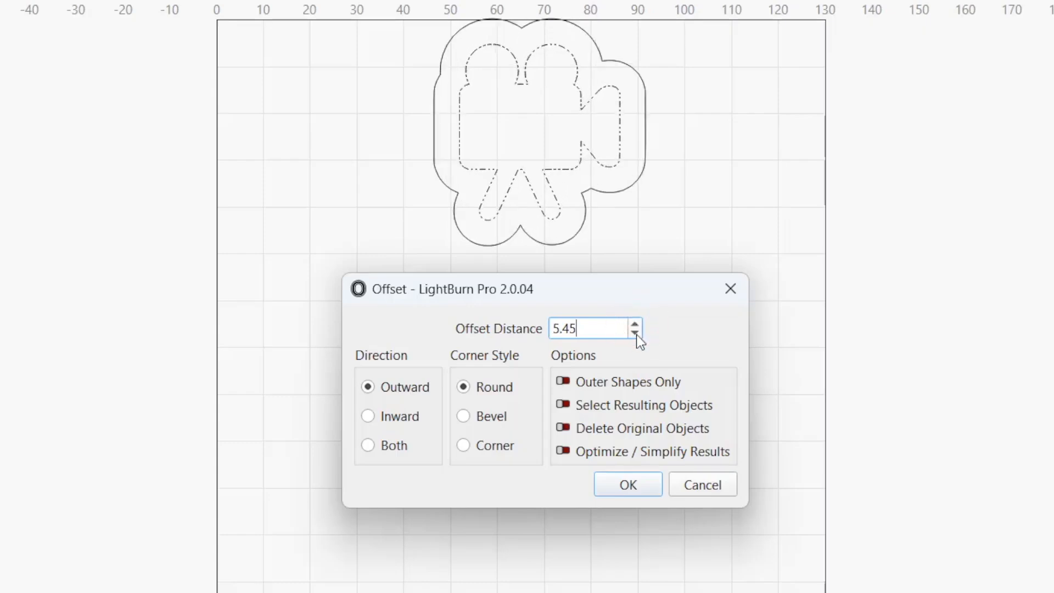
click(635, 332)
click(635, 332)
click(635, 333)
click(635, 333)
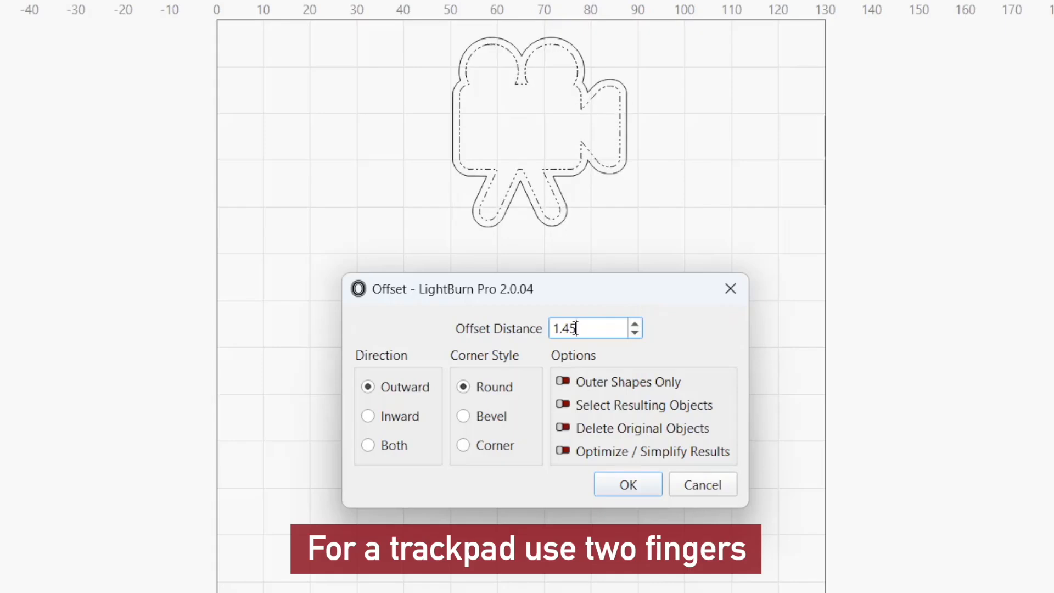
scroll(575, 328, up, 4)
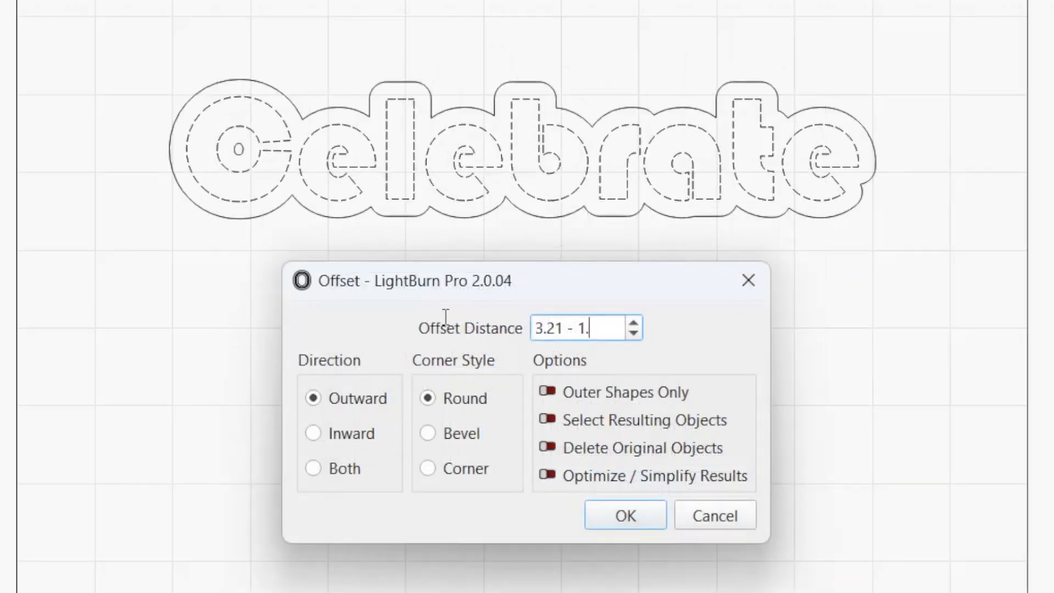
Enter the offset distance of the "Celebrate" text as 3.21 - 1.32 and replace it with .25 in.
text(32)
key(Tab)
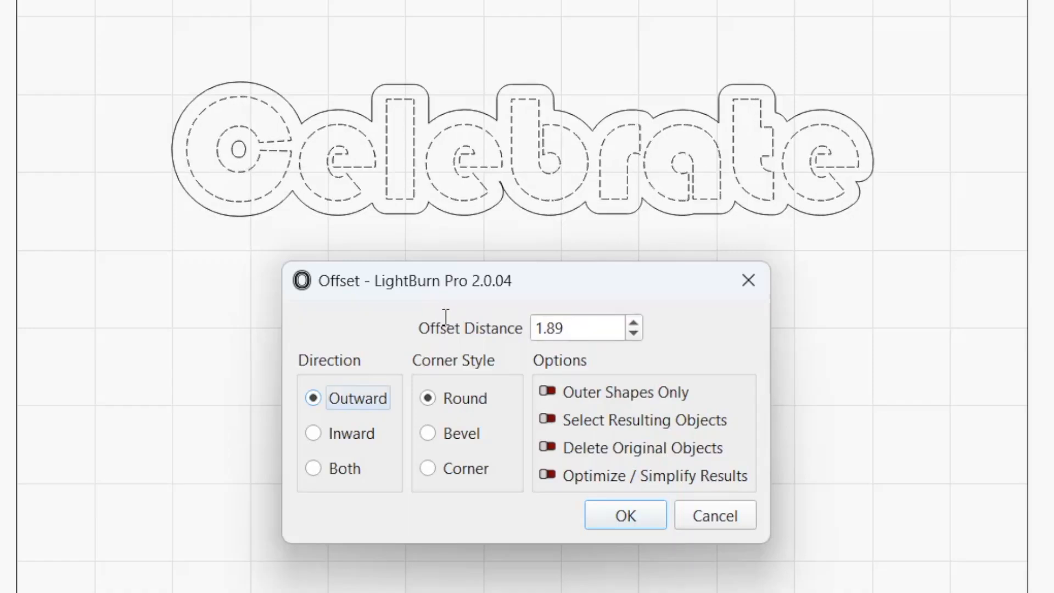
drag(590, 327, 399, 317)
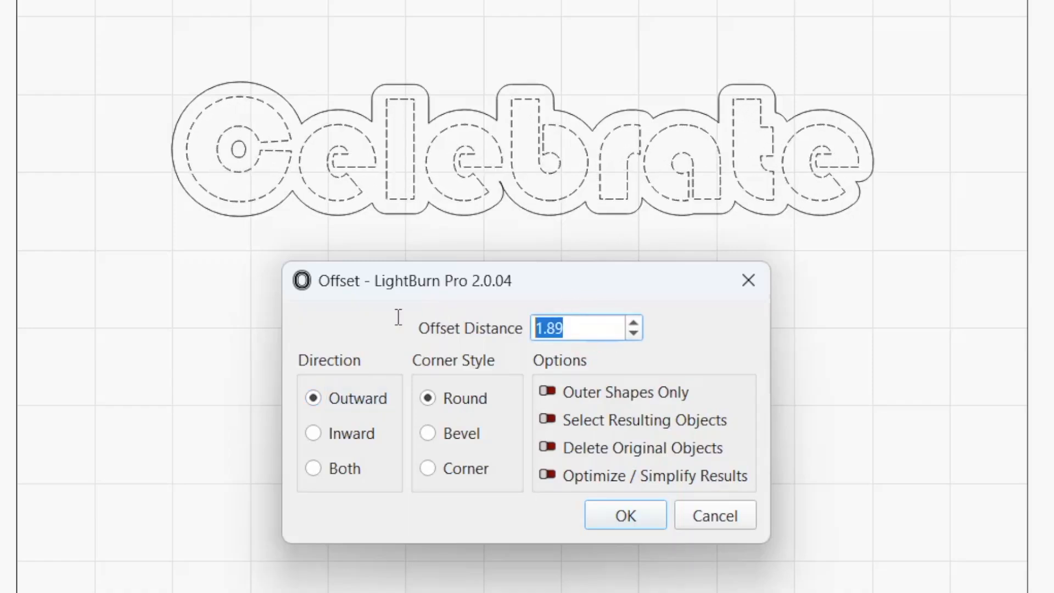
key(BackSpace)
text(.25 )
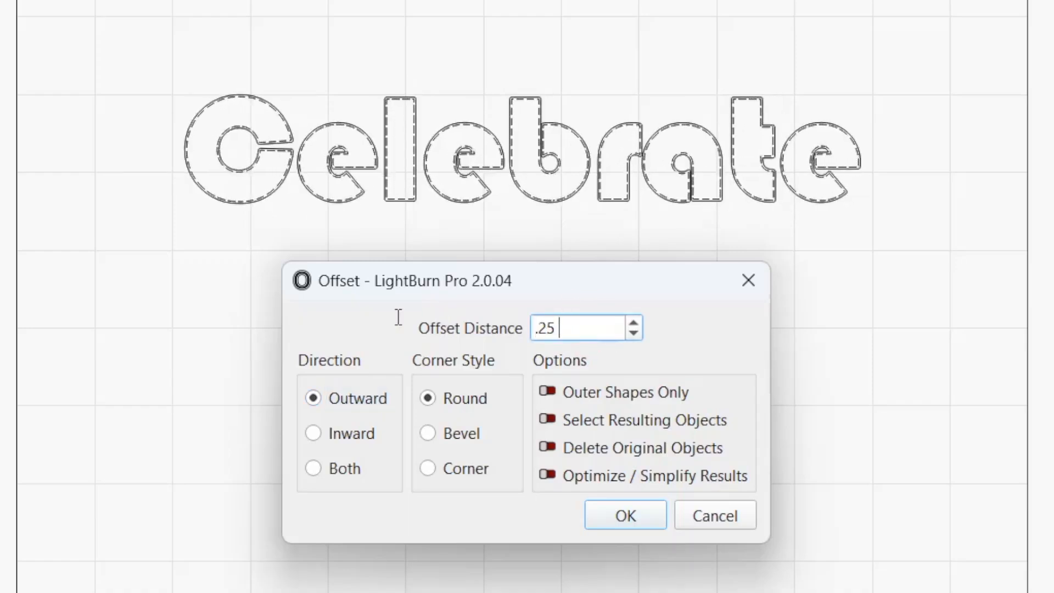
text(in)
key(Tab)
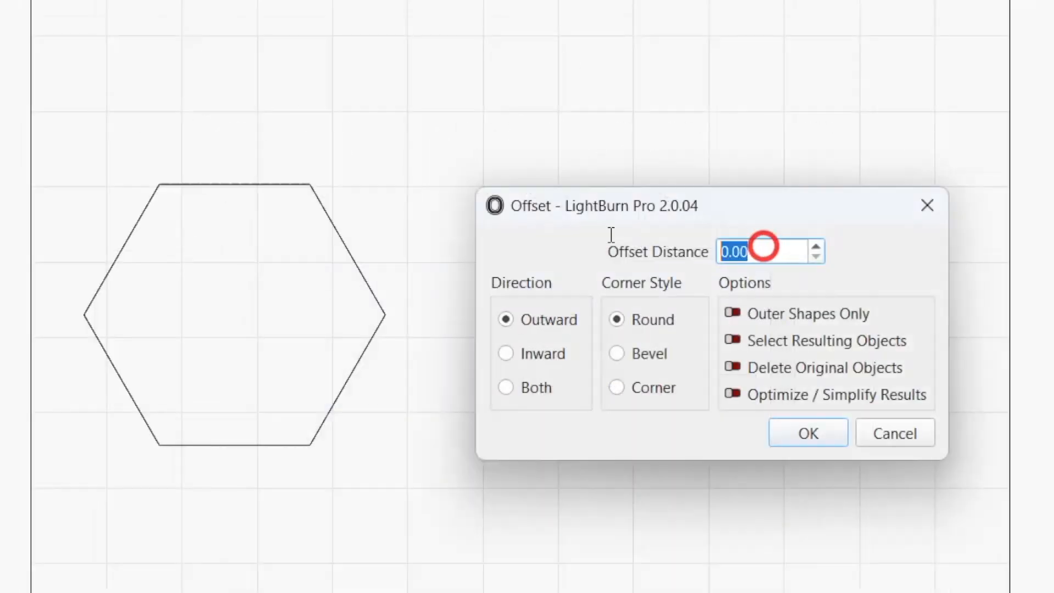
Set the hexagon's offset distance to 4 and switch the direction to Inward and finally to Both.
text(4)
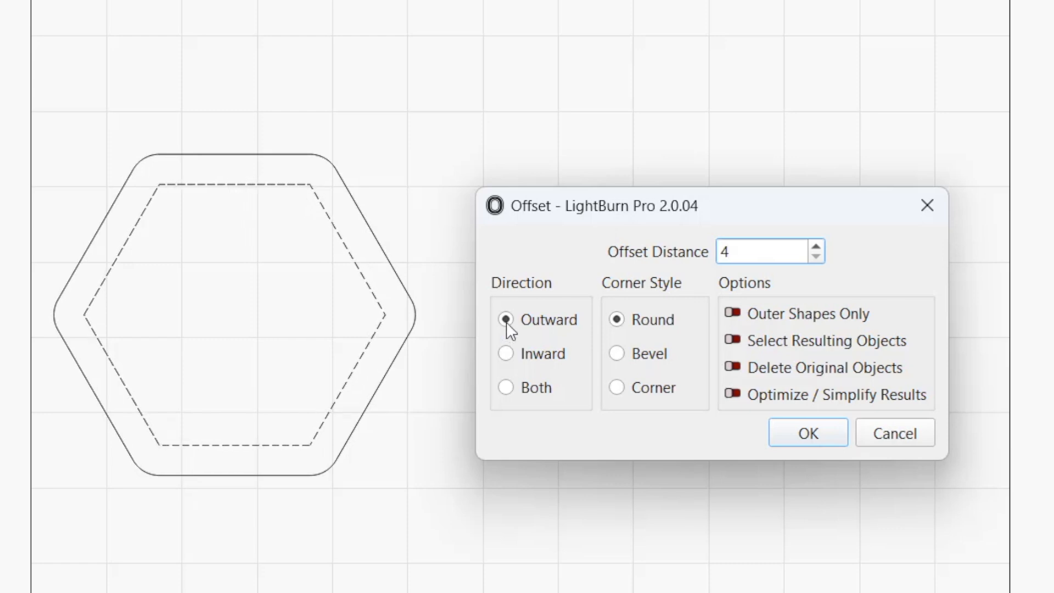
click(506, 355)
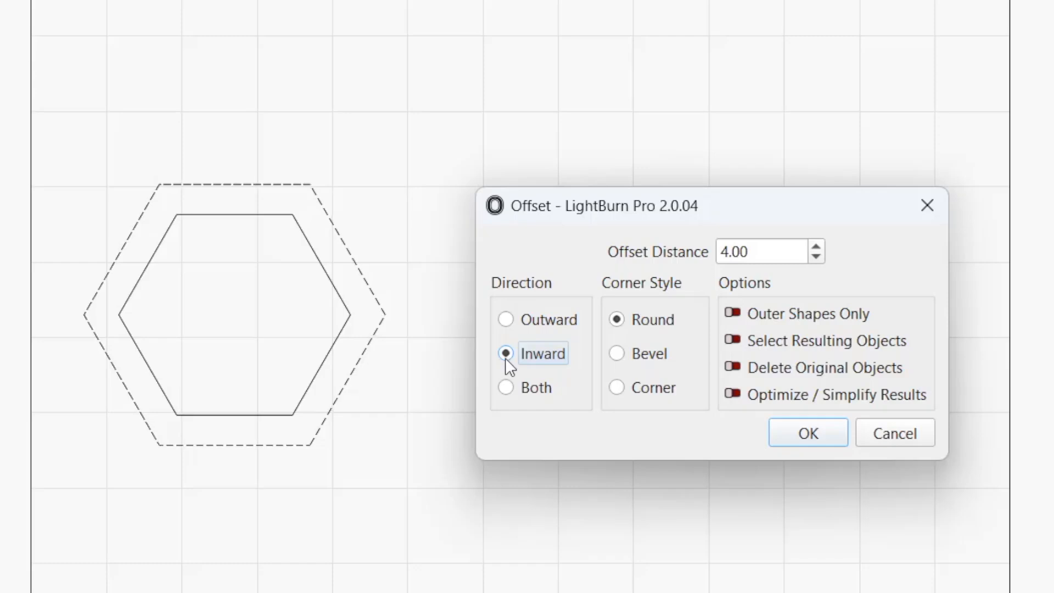
click(506, 387)
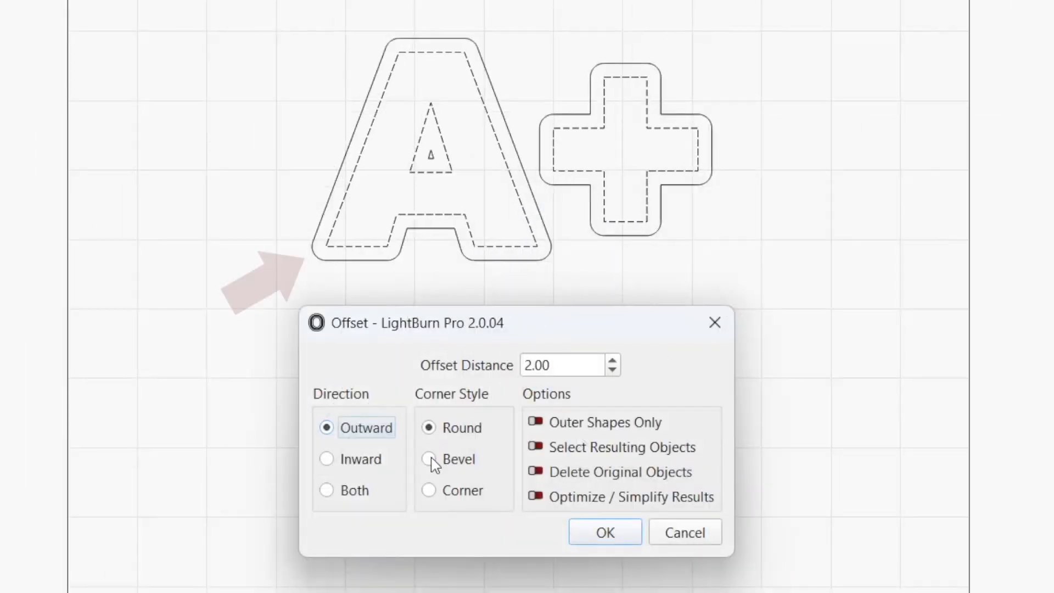
Change the corner style of the "A+" offset to Bevel and finally to Corner.
click(429, 459)
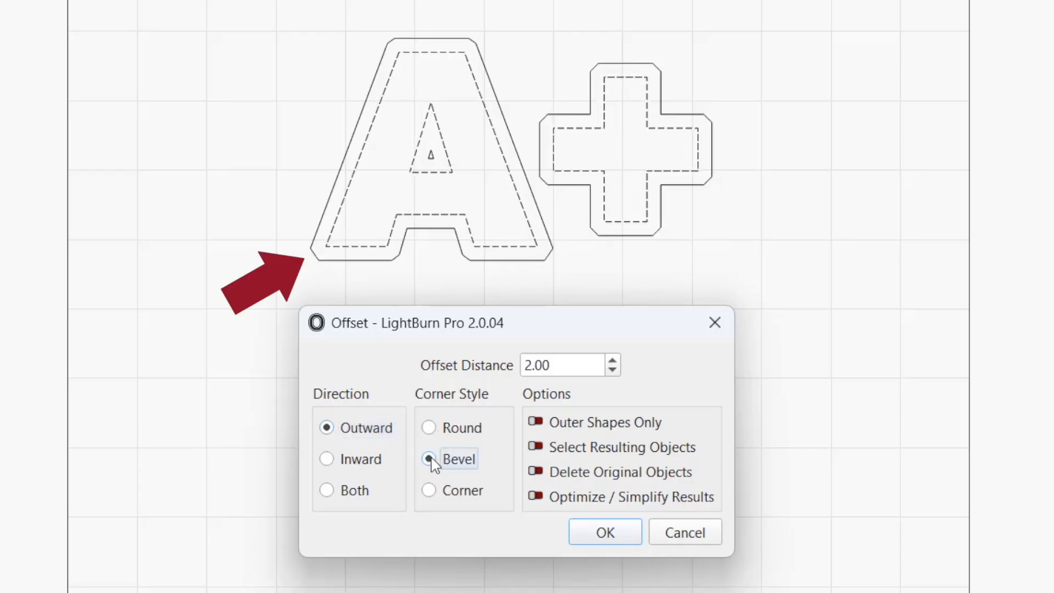
click(430, 491)
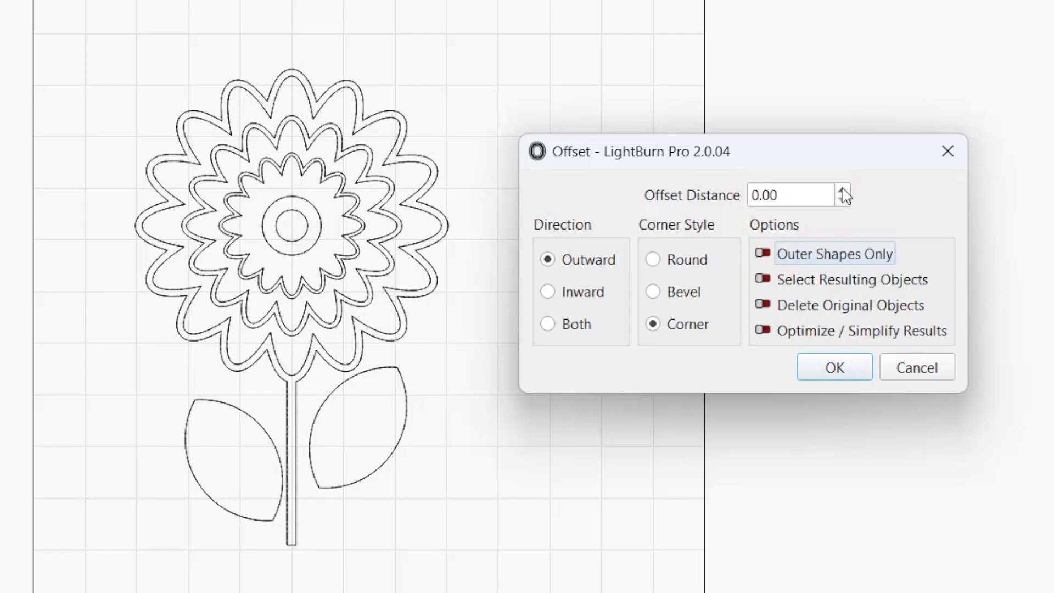
Set the flower's outward offset distance to 2.00 and enable Outer Shapes Only.
click(842, 191)
click(843, 191)
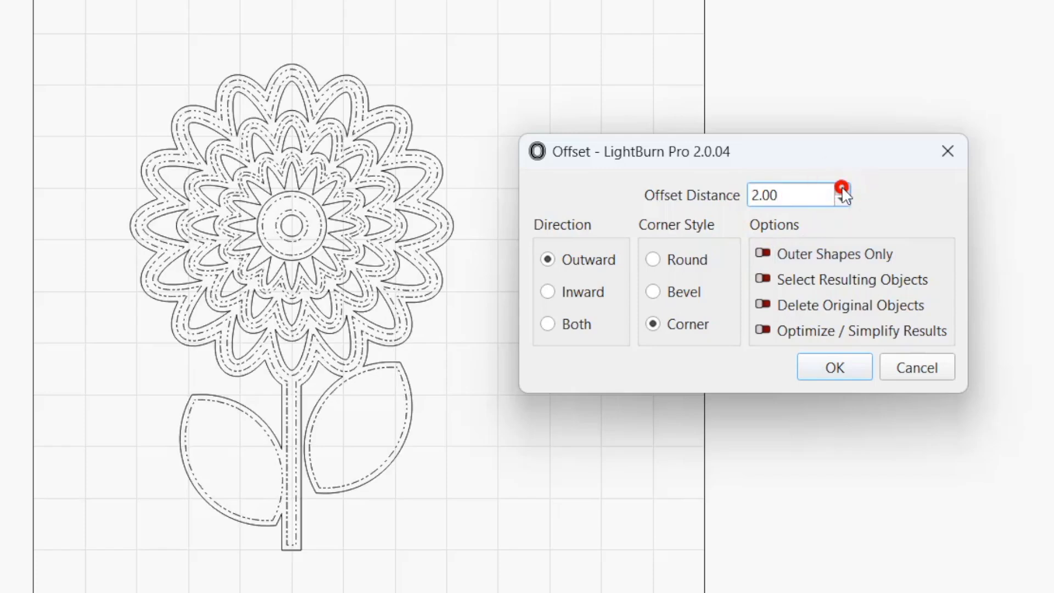
click(764, 254)
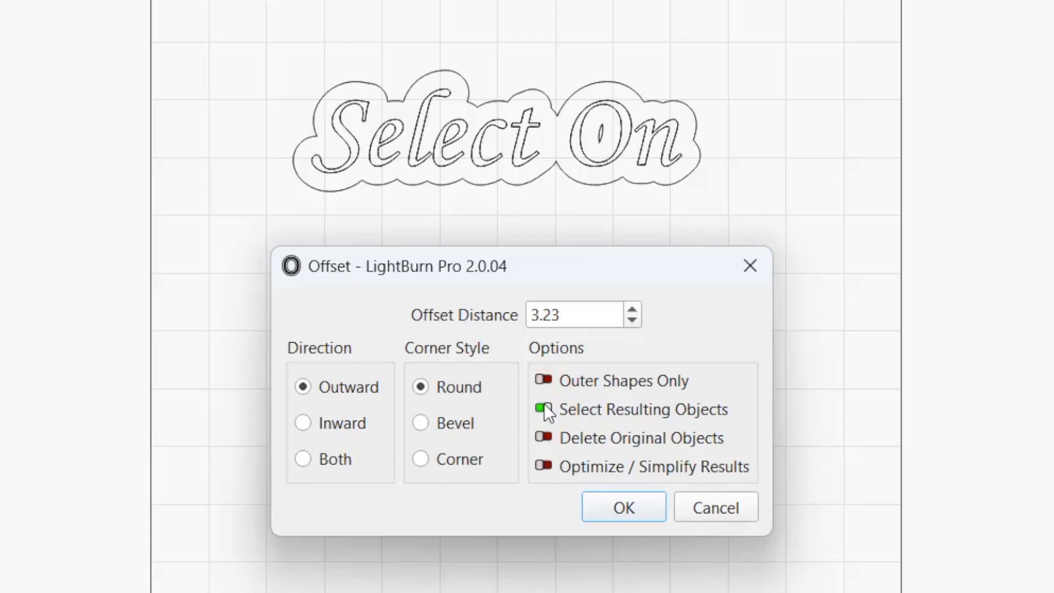
Apply the 3.23 outward offset to the "Select On" text and move the selected result downward.
click(637, 509)
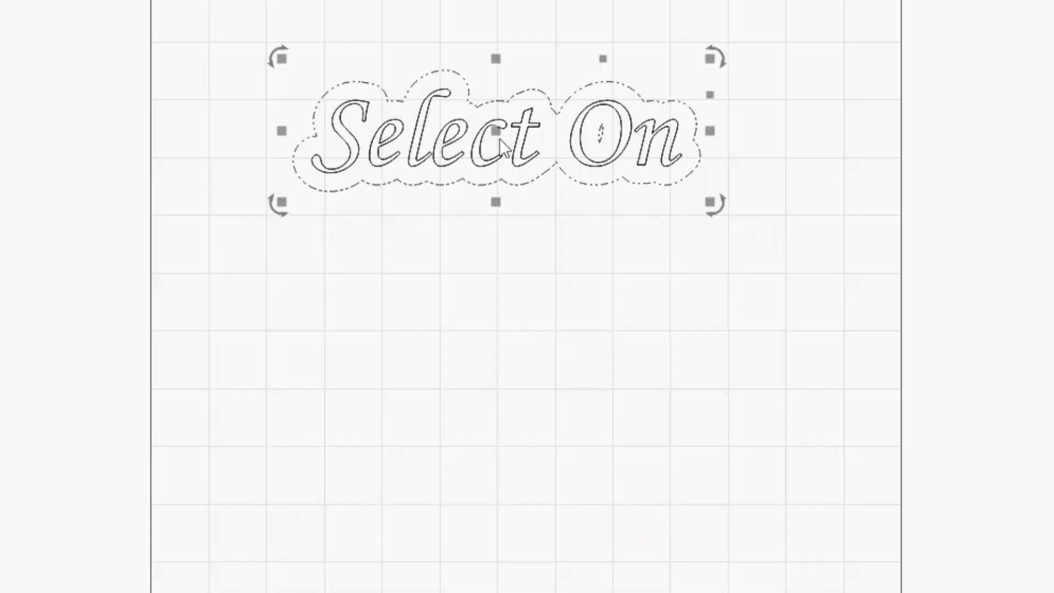
drag(499, 138, 501, 202)
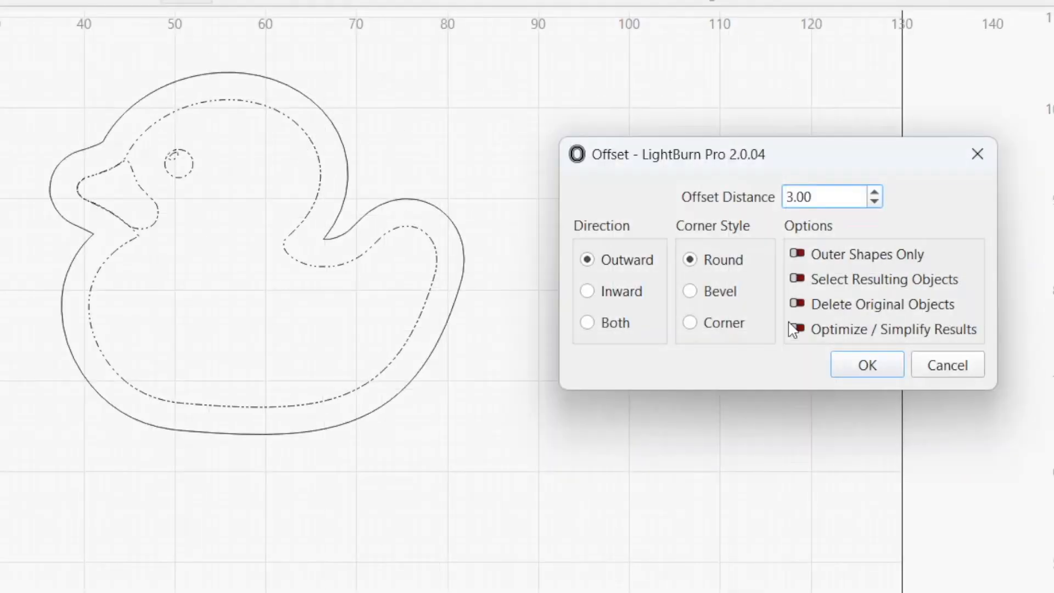
Enable Delete Original Objects for the duck and apply the 3.00 outward offset.
click(797, 304)
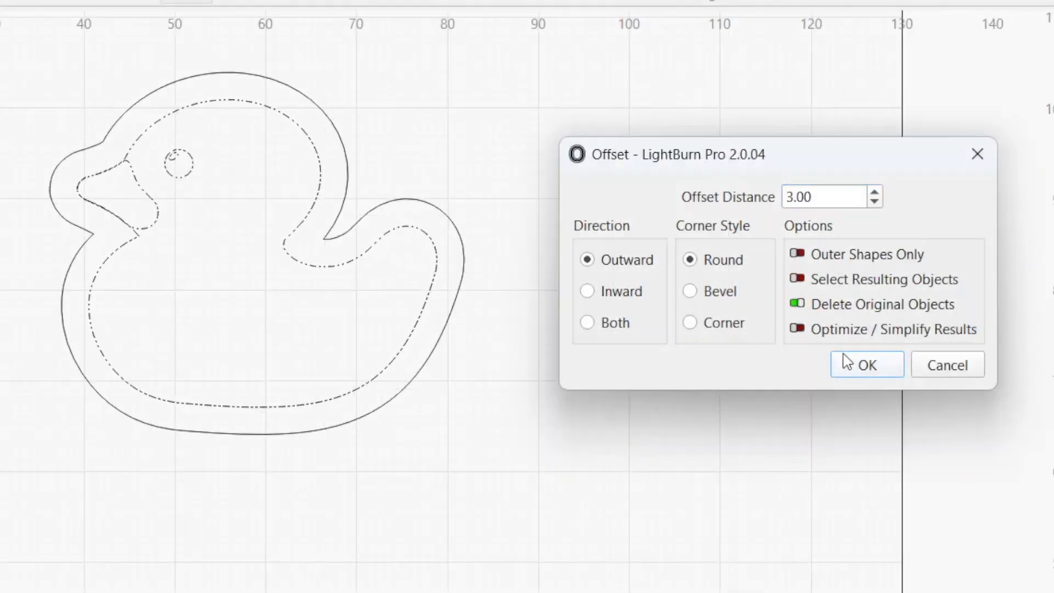
click(893, 365)
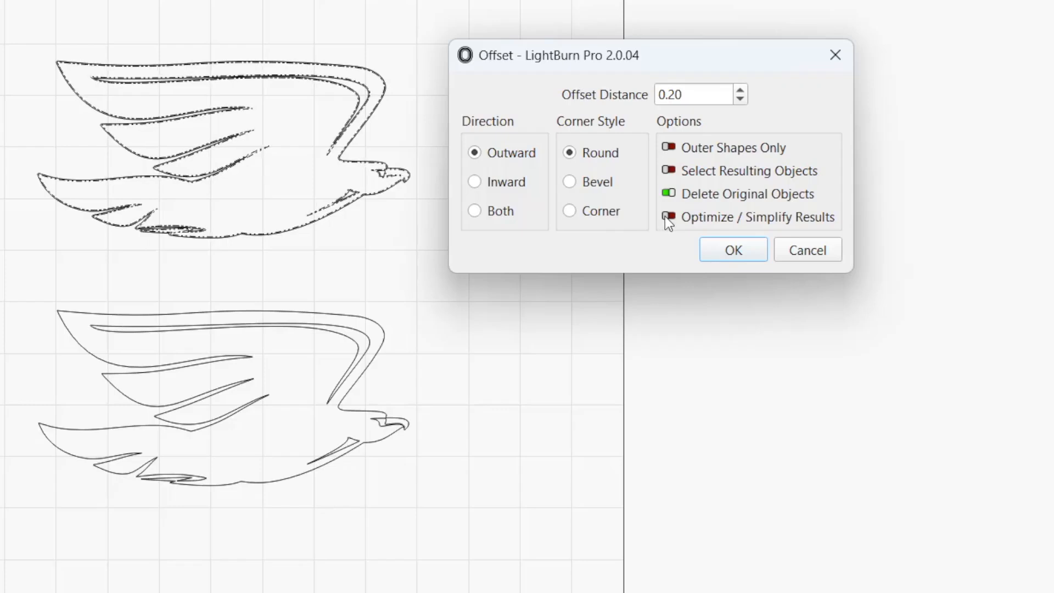
Apply the 0.20 outward offset to the upper bird with Optimize / Simplify Results enabled, and to the lower bird with it disabled.
click(671, 217)
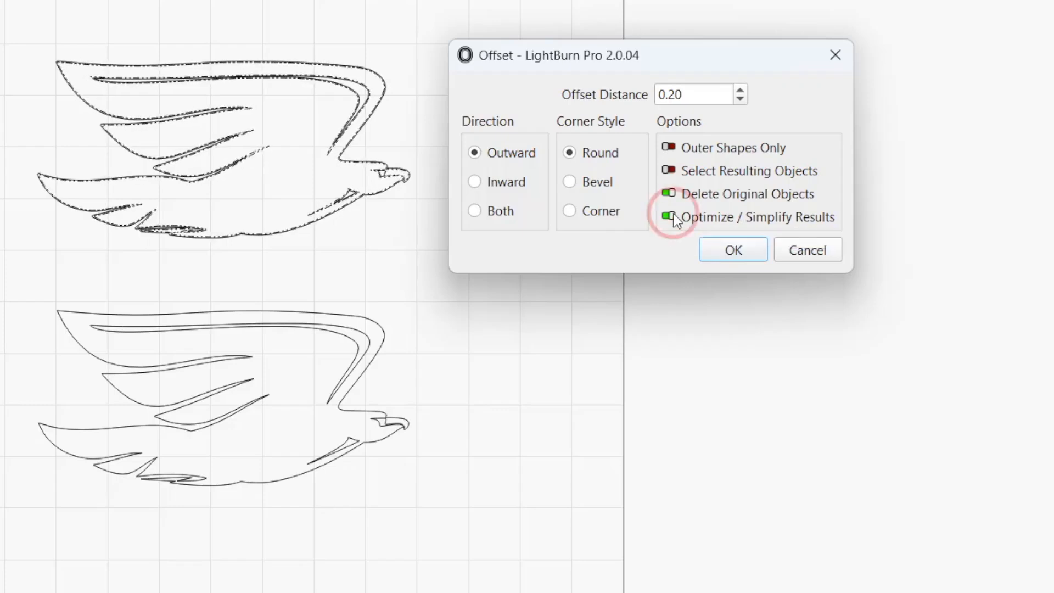
click(730, 250)
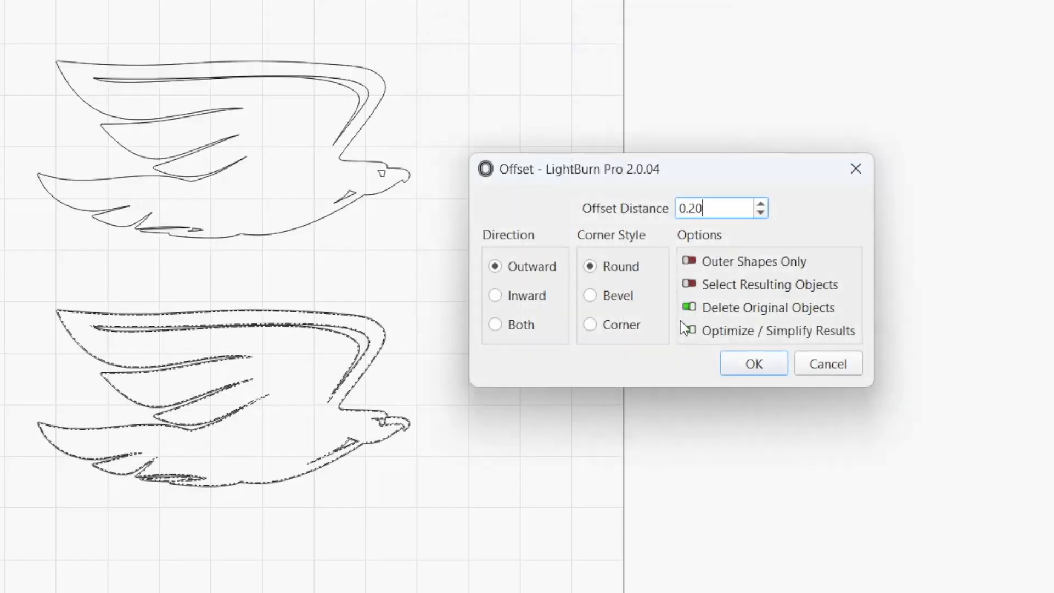
click(687, 329)
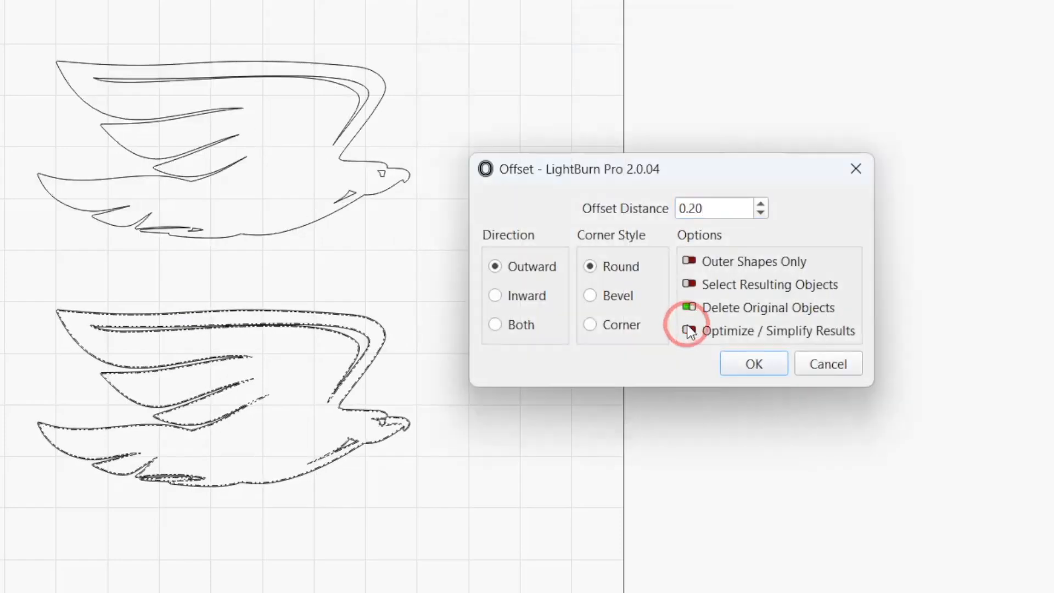
click(759, 366)
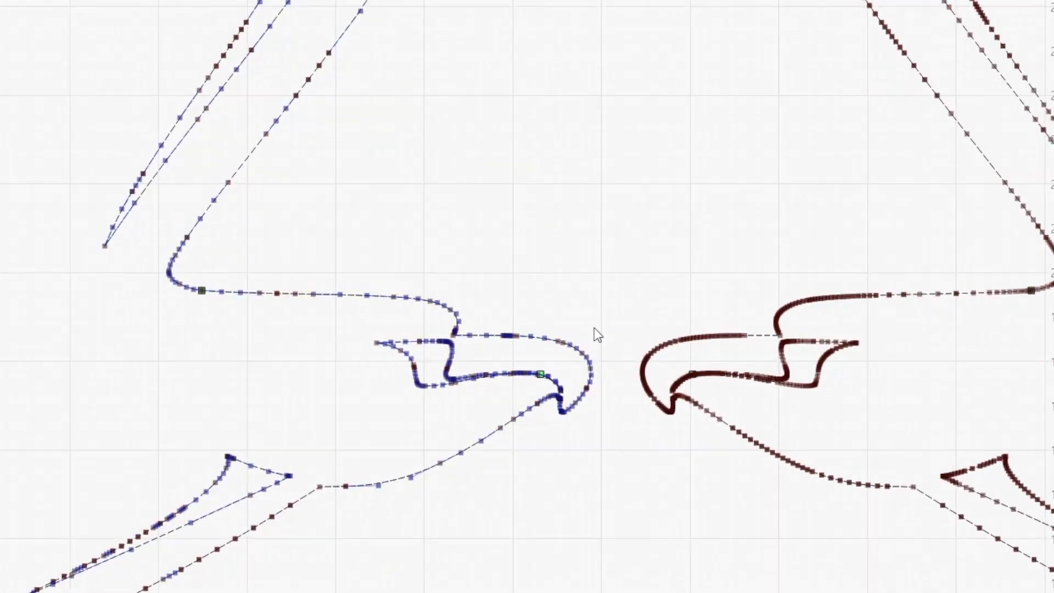
scroll(593, 327, up, 4)
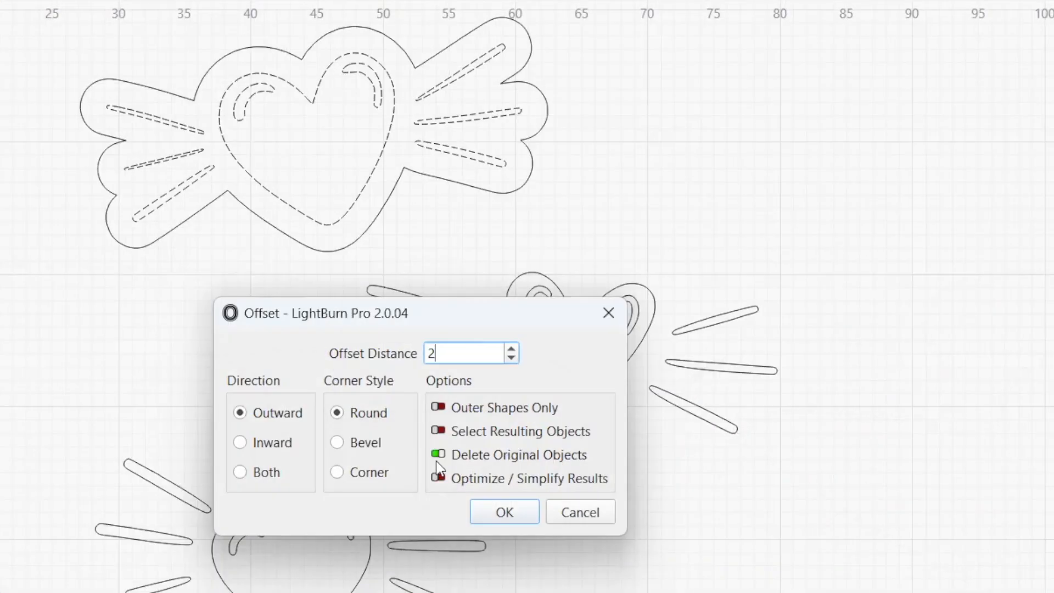
Disable Delete Original Objects and apply the 2.00 outward offset with round corners to the upper winged heart.
click(438, 454)
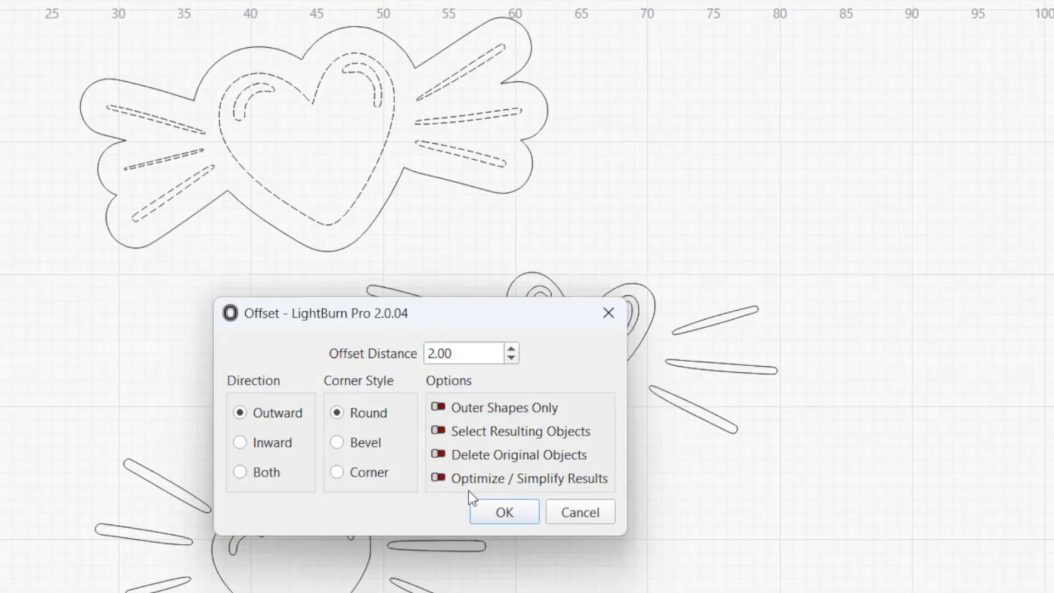
click(515, 514)
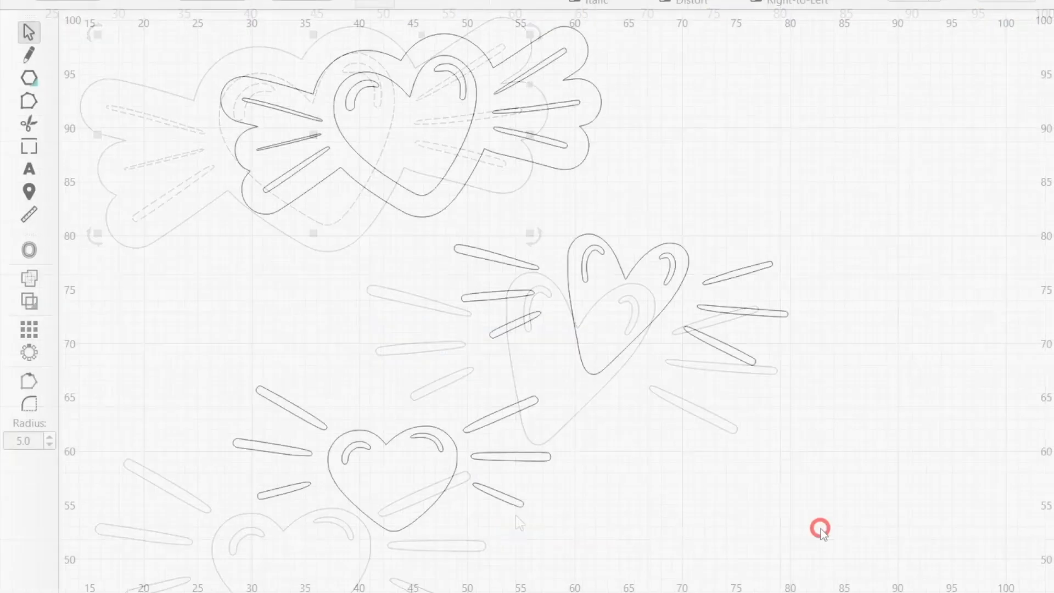
Select the two remaining heart designs and repeat the 2.00 outward offset on them with the same settings.
drag(820, 527, 184, 235)
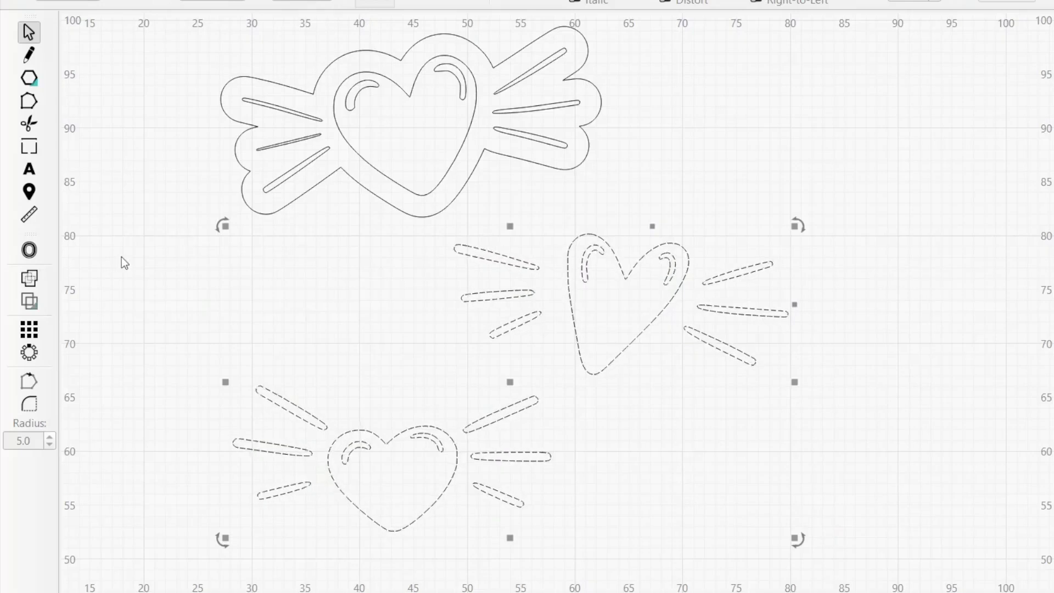
click(30, 251)
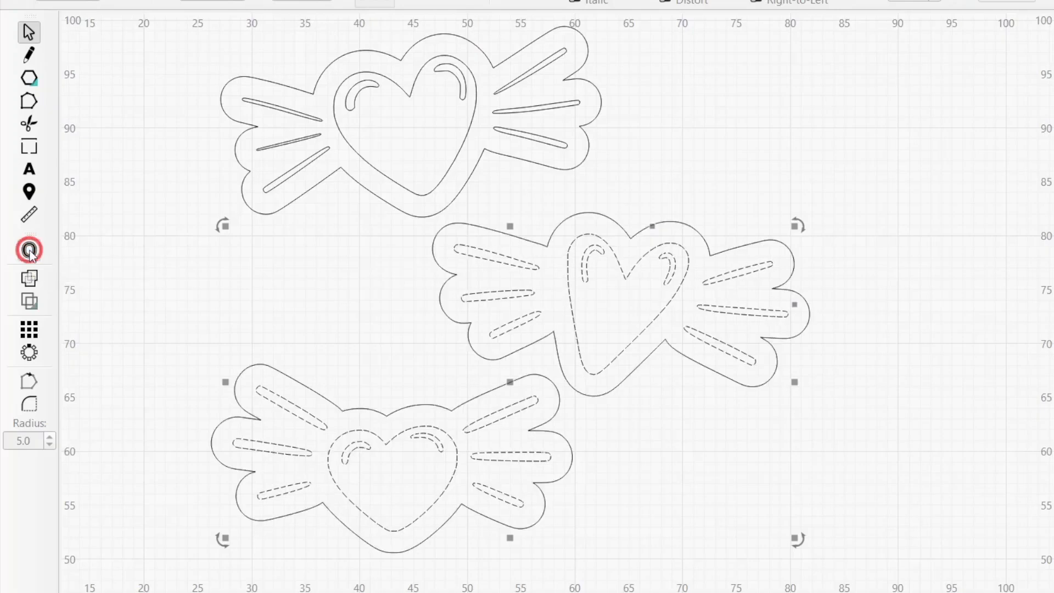
click(190, 292)
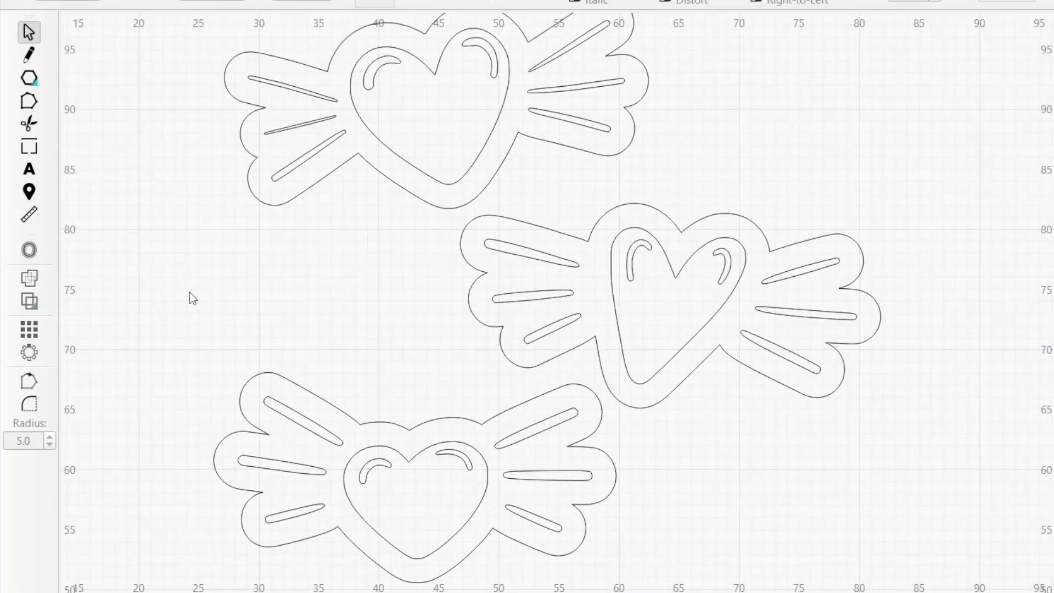
scroll(189, 292, down, 3)
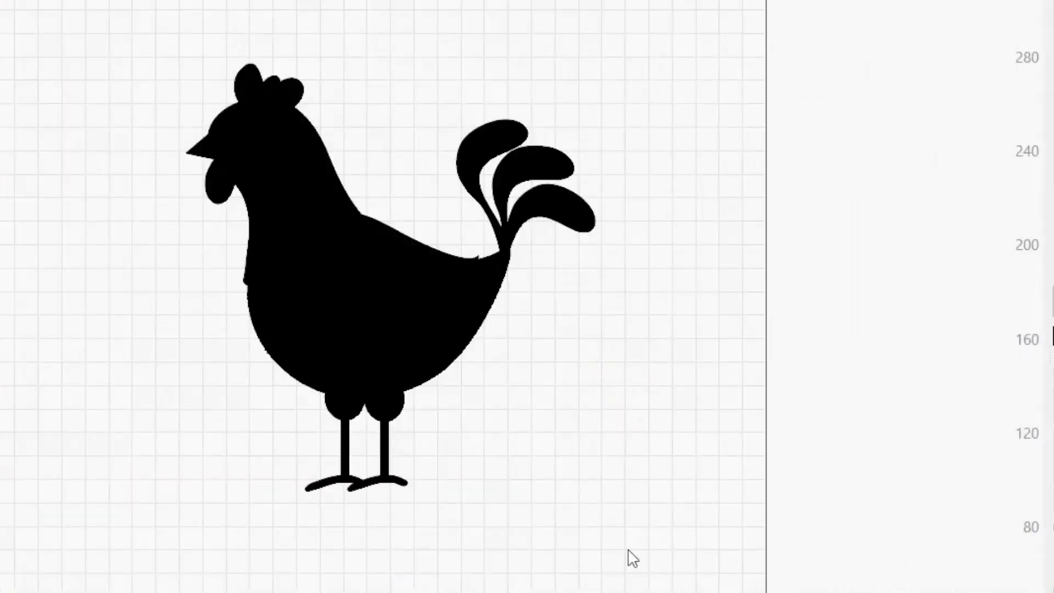
Apply a 0.00 outward offset with round corners to the whole rooster and move the selected result to the right of the original.
drag(628, 548, 123, 41)
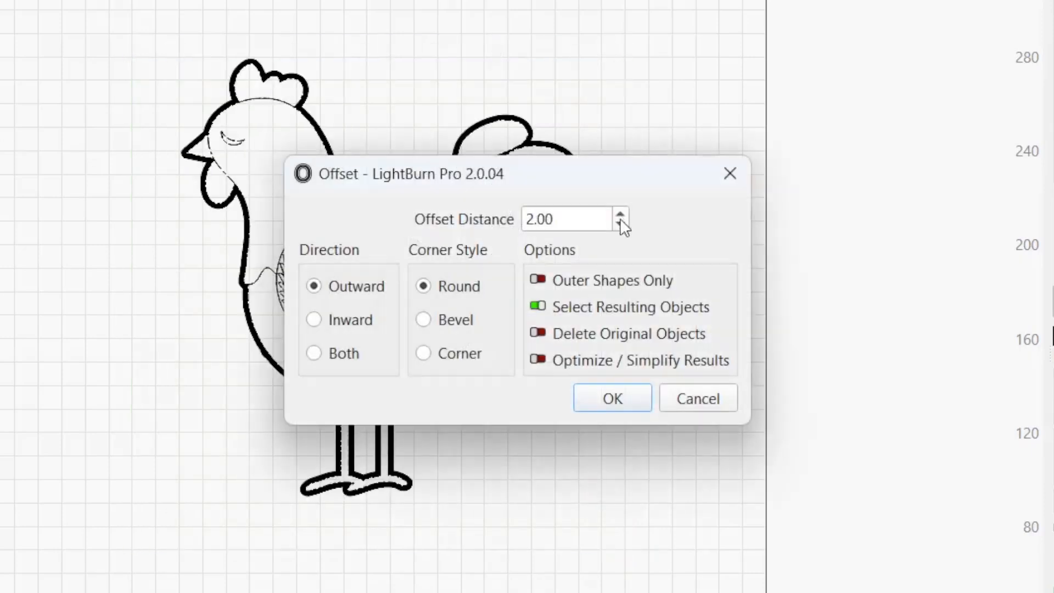
click(620, 224)
click(620, 224)
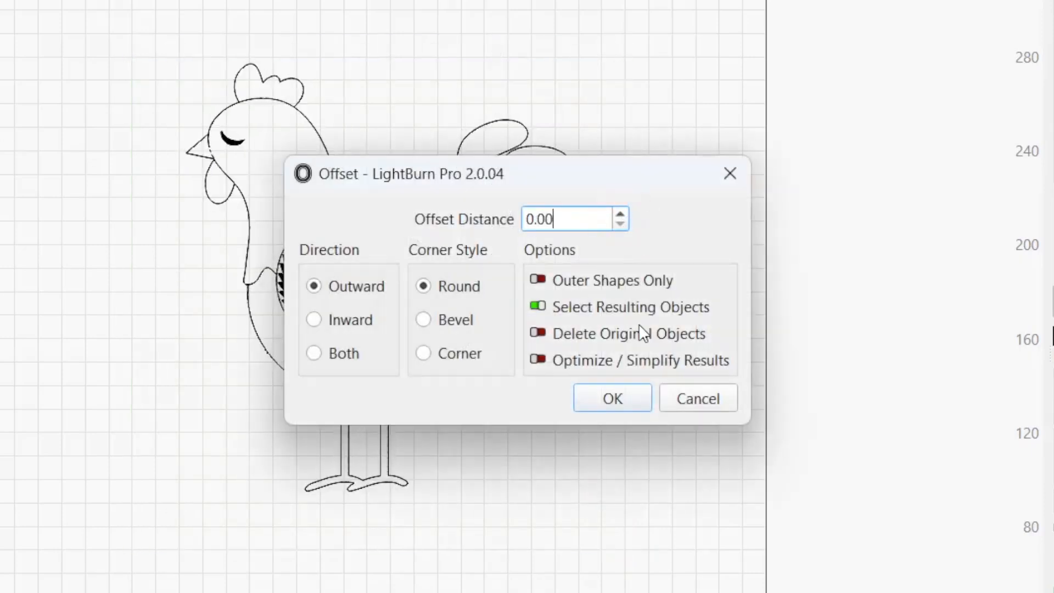
click(635, 395)
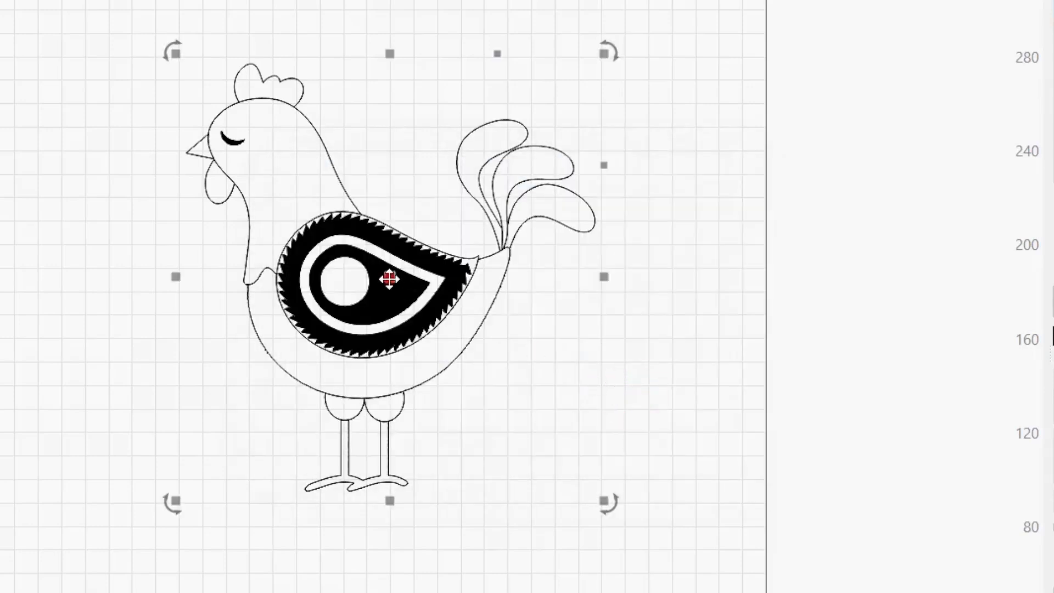
drag(388, 279, 800, 222)
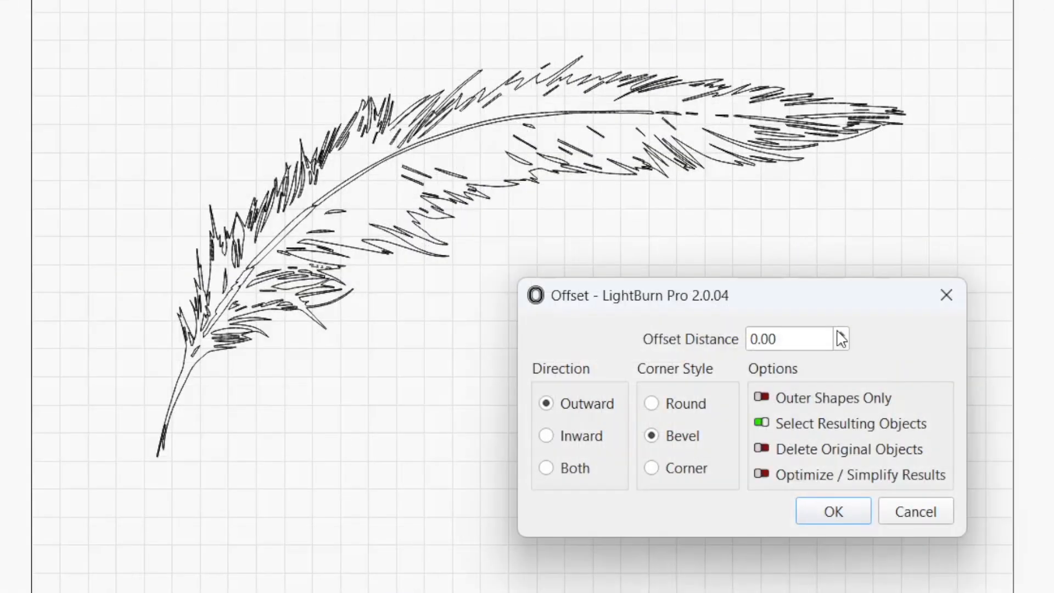
Set the feather's outward offset distance to 4.00 and change its corner style to Round.
click(839, 332)
click(839, 332)
click(839, 332)
click(838, 332)
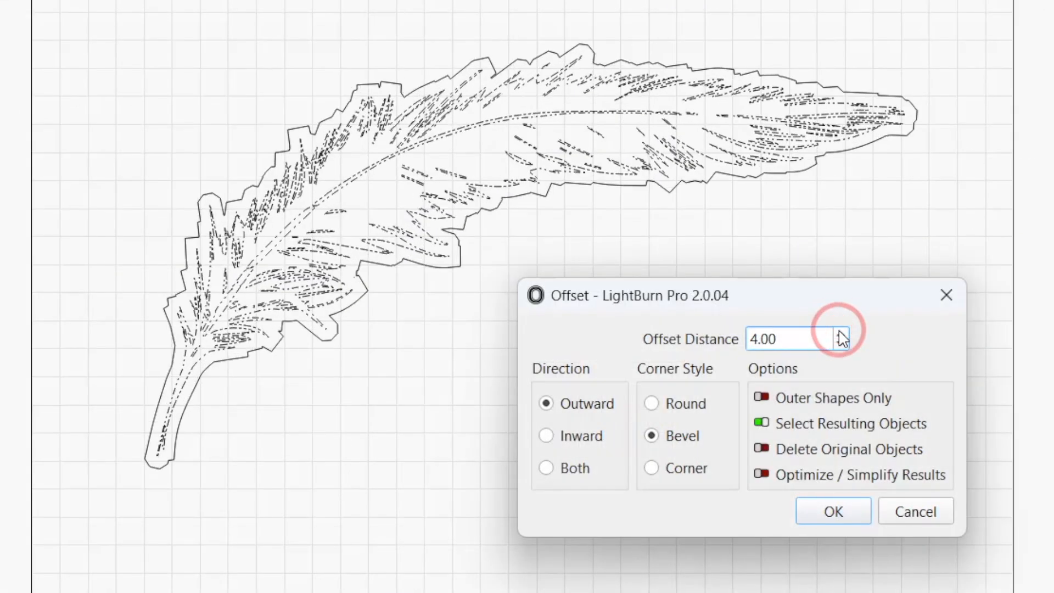
click(652, 405)
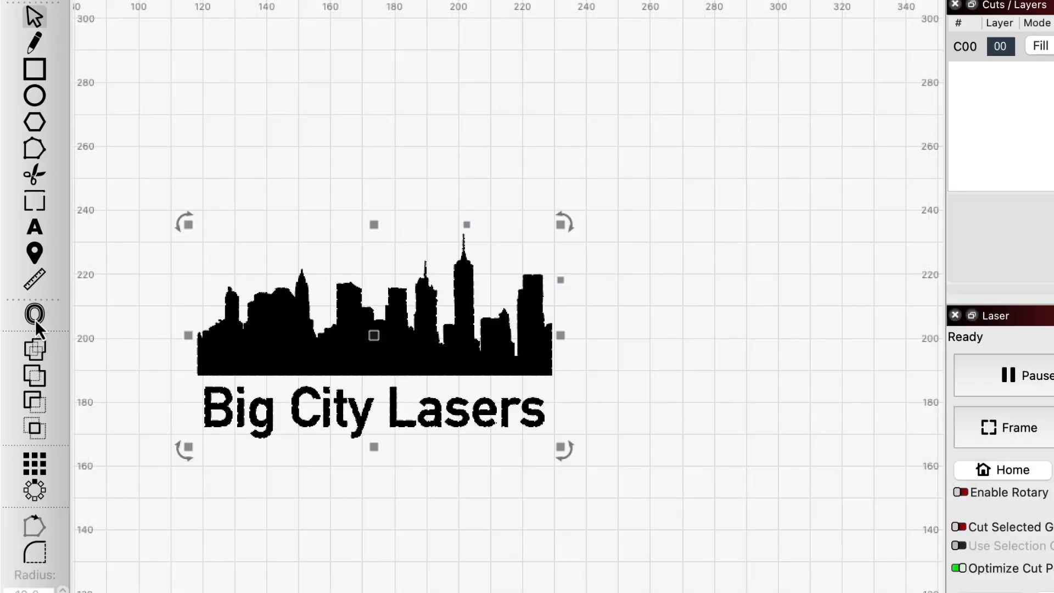
Open the offset settings for the Big City Lasers skyline logo and move the dialog clear of the artwork.
click(35, 319)
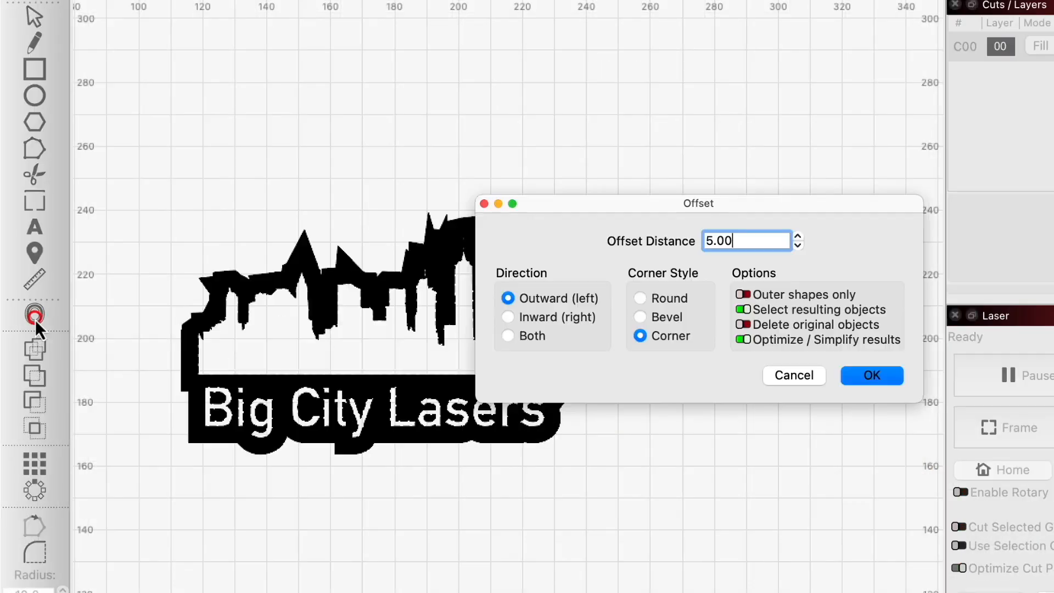
drag(564, 202, 399, 55)
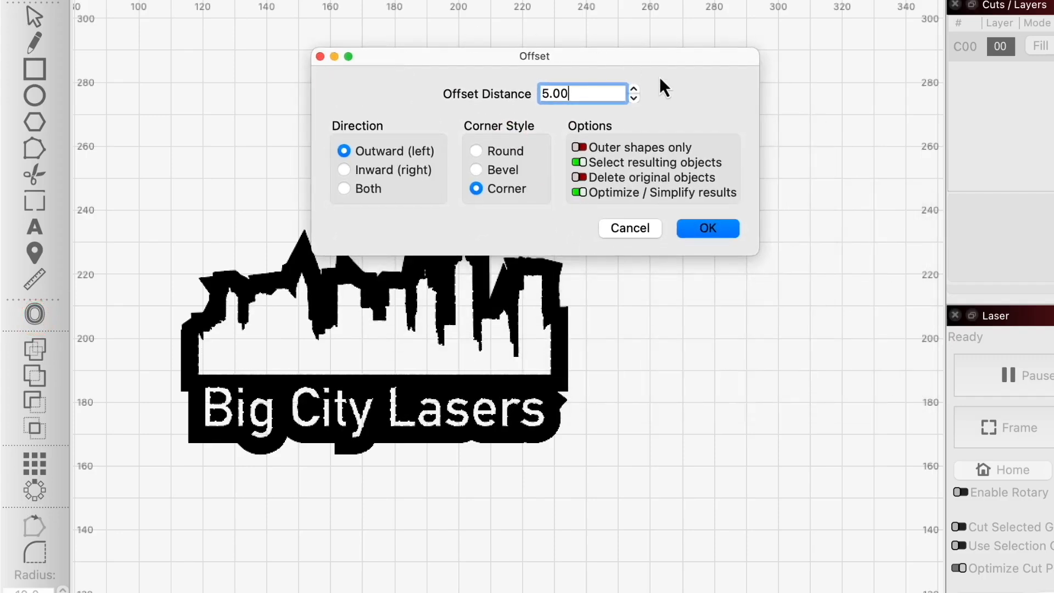